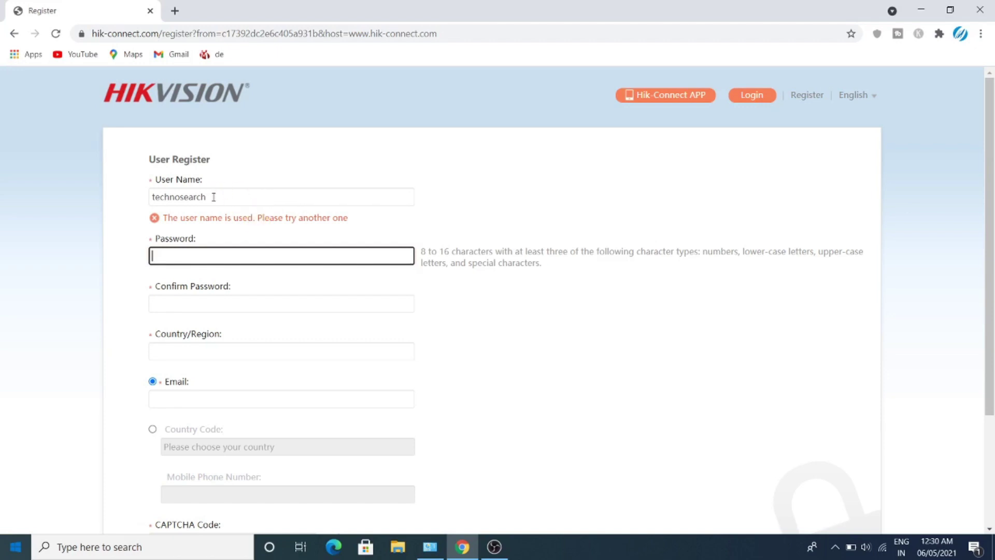
Enter the new account password and type it again in the confirmation field
{"action": "left_click", "coordinate": [213, 237]}
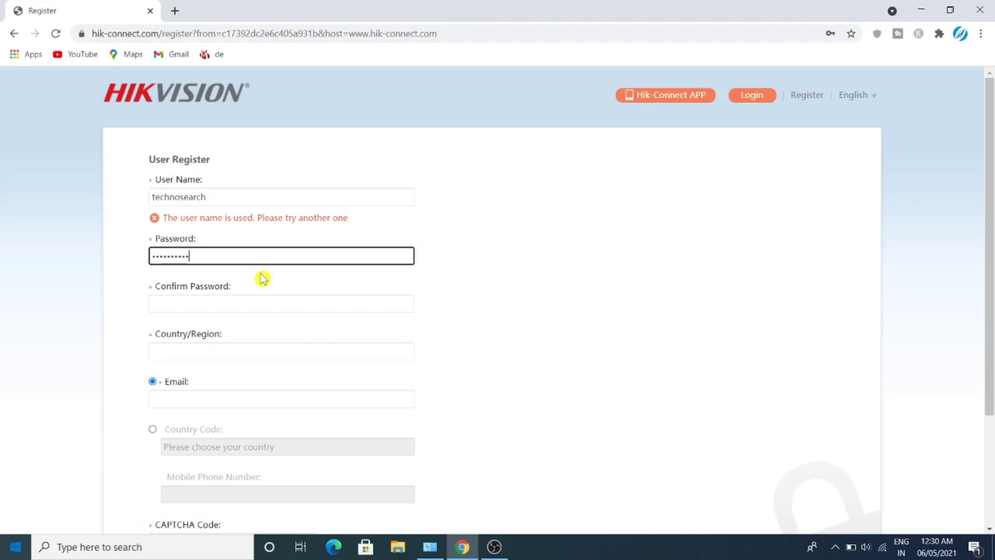
{"action": "type", "text": "•"}
{"action": "key", "text": "Tab"}
{"action": "type", "text": "•••••"}
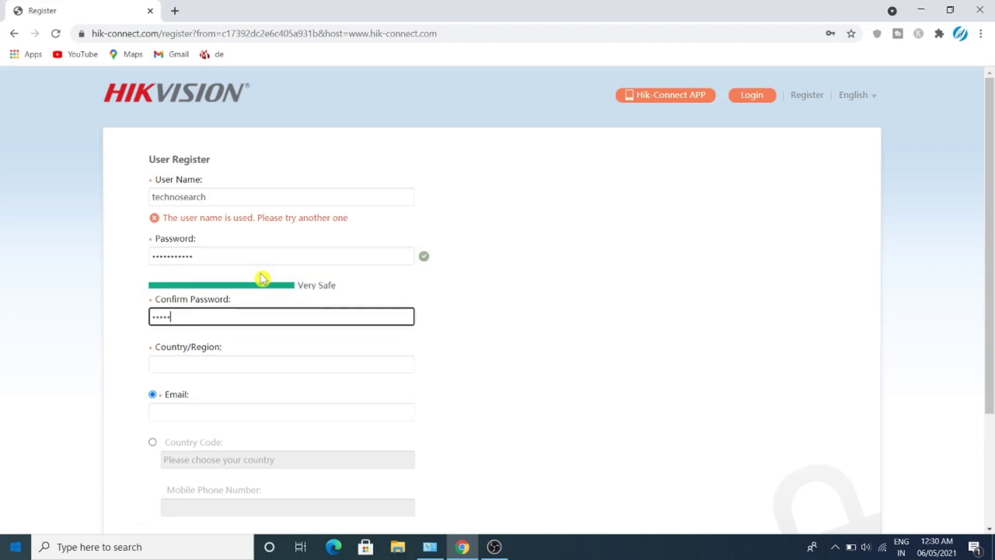
{"action": "type", "text": "•••••"}
Set Country/Region to India from the Asia list
{"action": "left_click", "coordinate": [254, 368]}
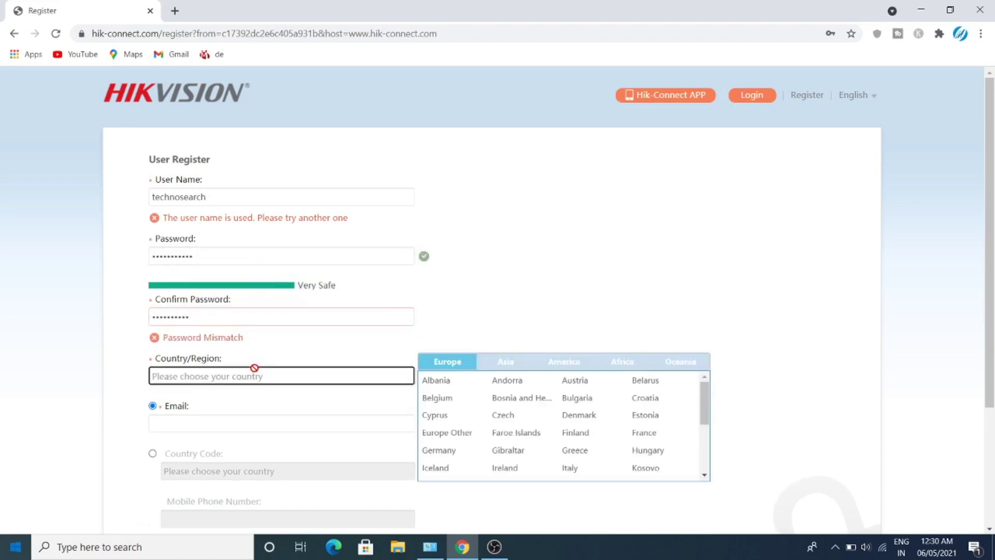
{"action": "left_click", "coordinate": [507, 363]}
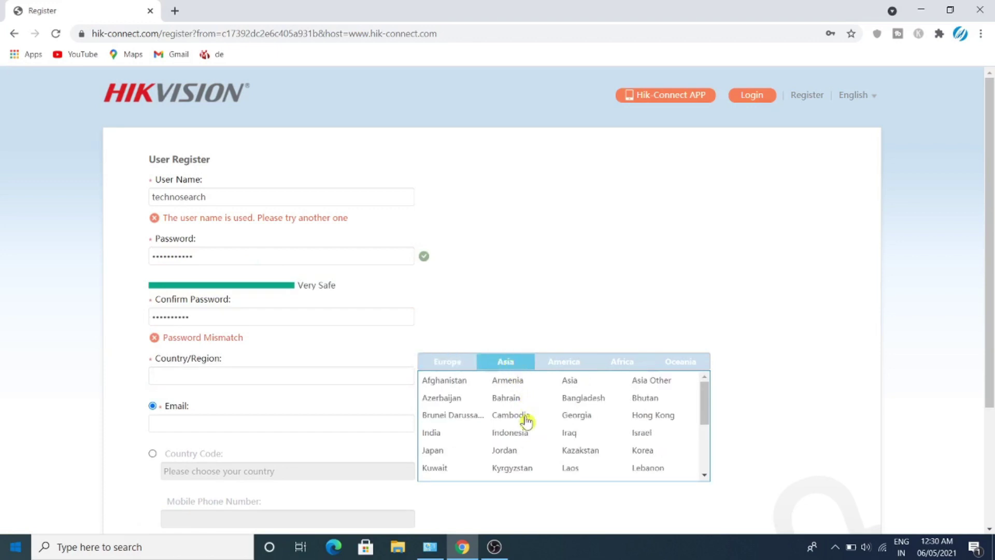
{"action": "left_click", "coordinate": [432, 434]}
{"action": "left_click", "coordinate": [584, 289]}
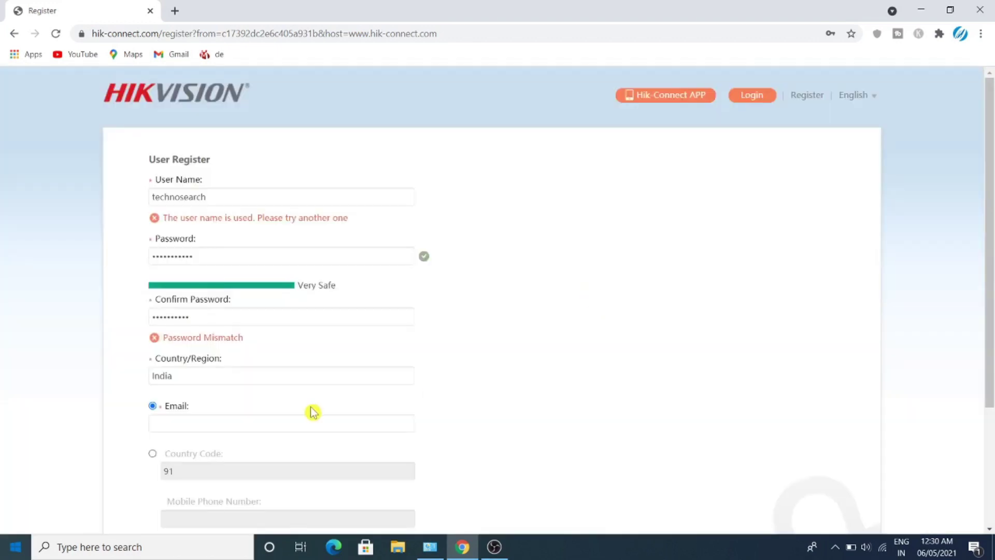
{"action": "scroll", "coordinate": [313, 412], "scroll_direction": "down", "scroll_amount": 3}
{"action": "left_click", "coordinate": [233, 259]}
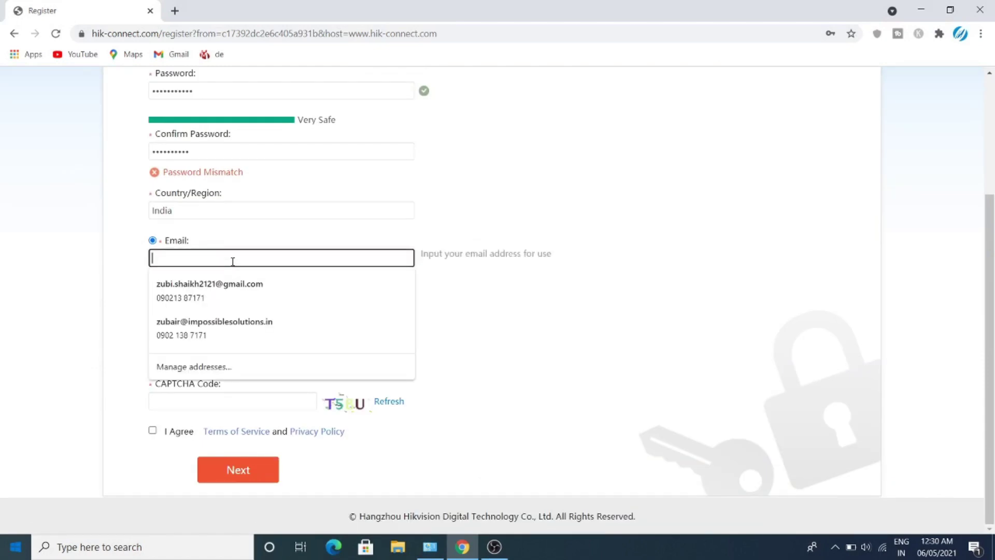
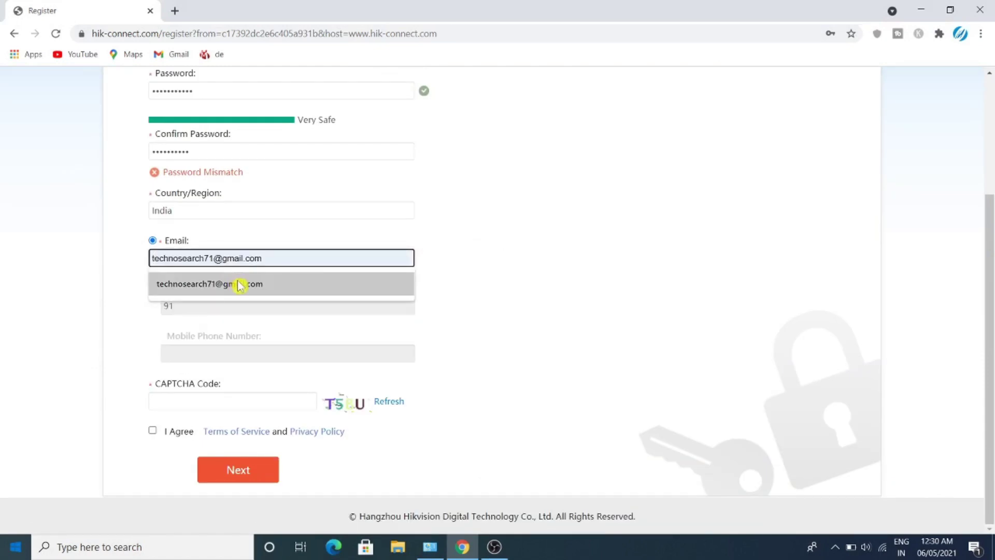
Fill in the account e-mail from autofill after briefly trying mobile-number registration
{"action": "left_click", "coordinate": [240, 284]}
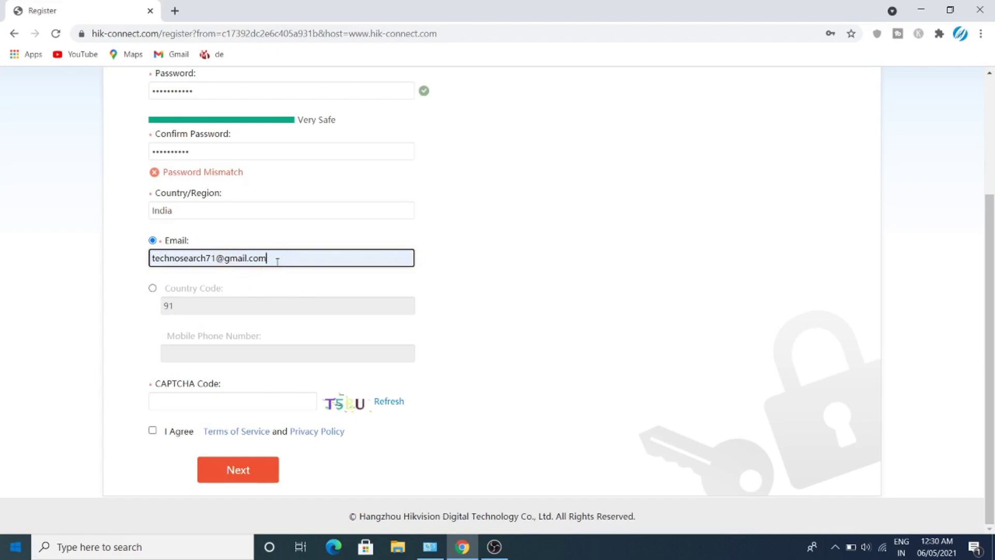
{"action": "triple_click", "coordinate": [166, 254]}
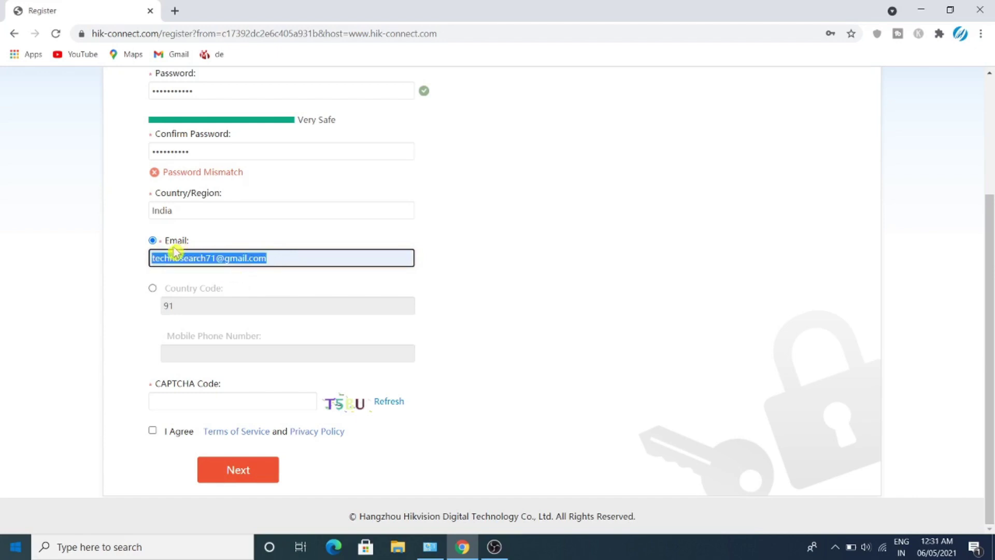
{"action": "left_click", "coordinate": [154, 295]}
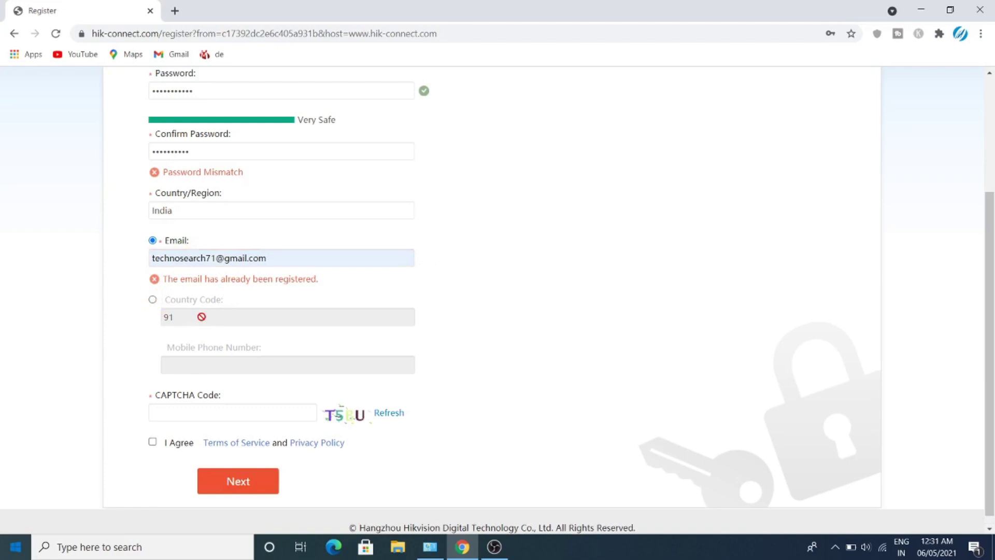
{"action": "left_click", "coordinate": [153, 300]}
{"action": "left_click", "coordinate": [237, 349]}
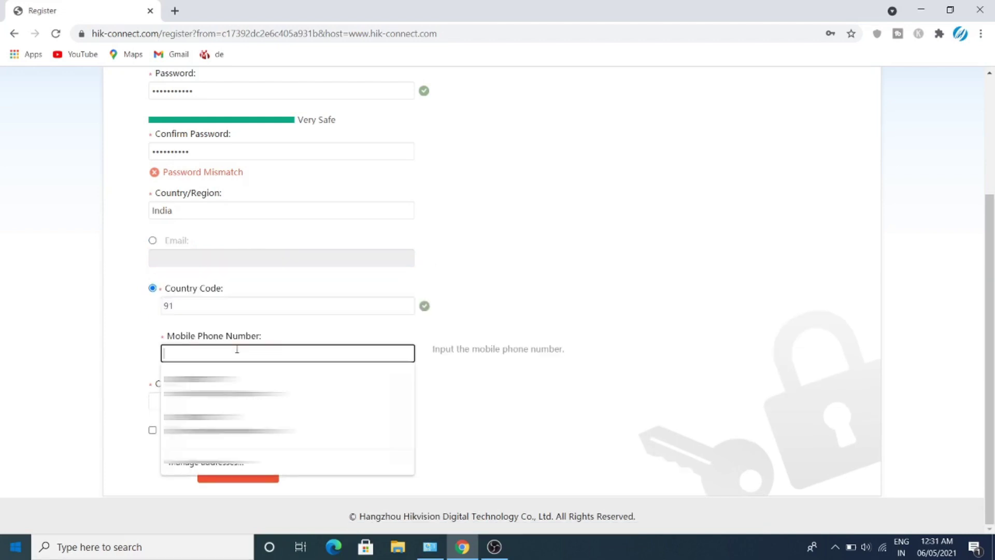
{"action": "type", "text": "900000"}
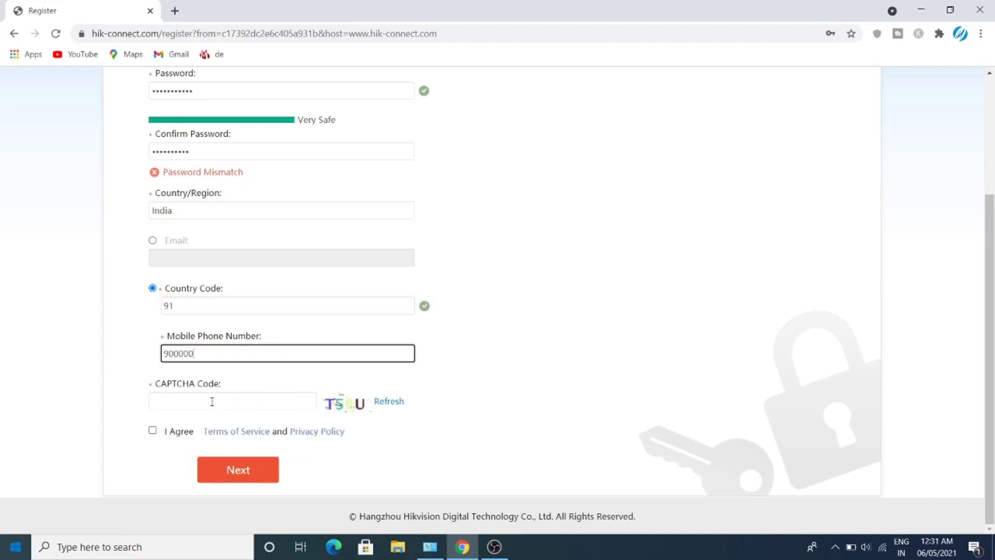
{"action": "left_click", "coordinate": [152, 242]}
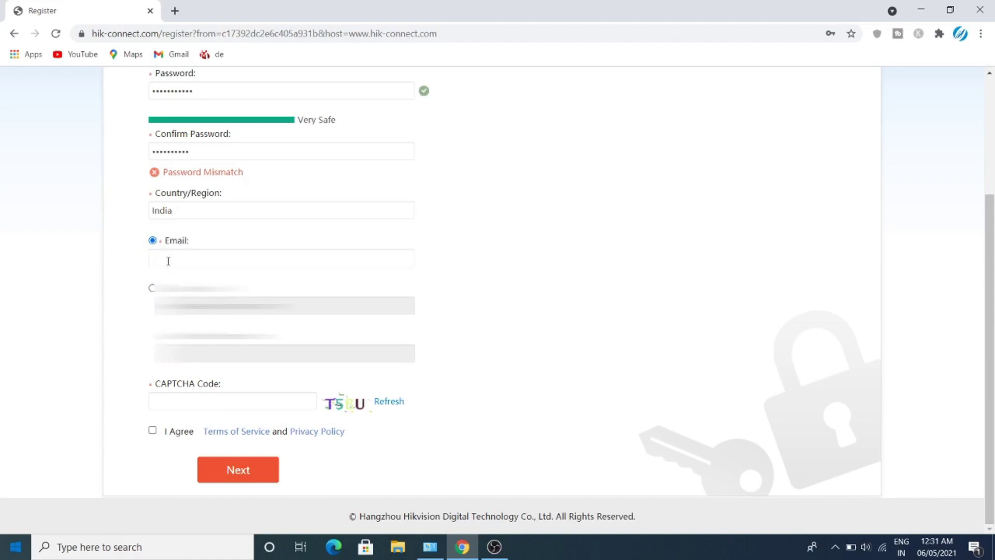
{"action": "left_click", "coordinate": [171, 261]}
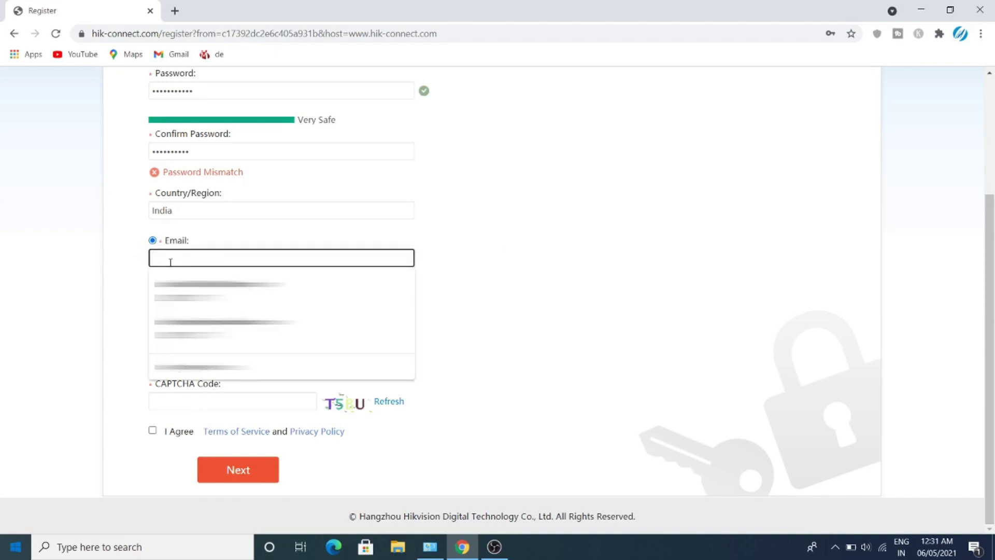
{"action": "left_click", "coordinate": [218, 291]}
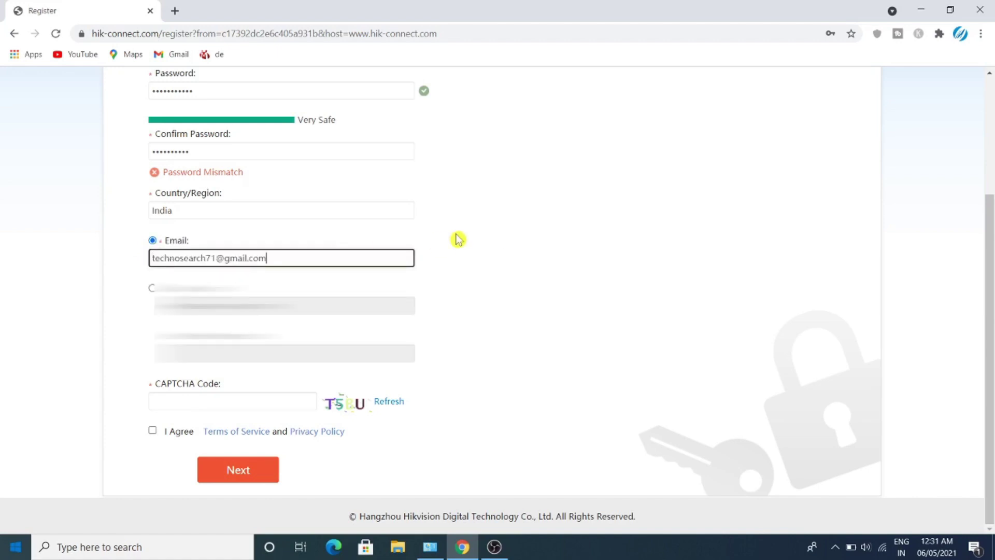
Enter CAPTCHA T5BU and agree to the terms of service
{"action": "left_click", "coordinate": [245, 402]}
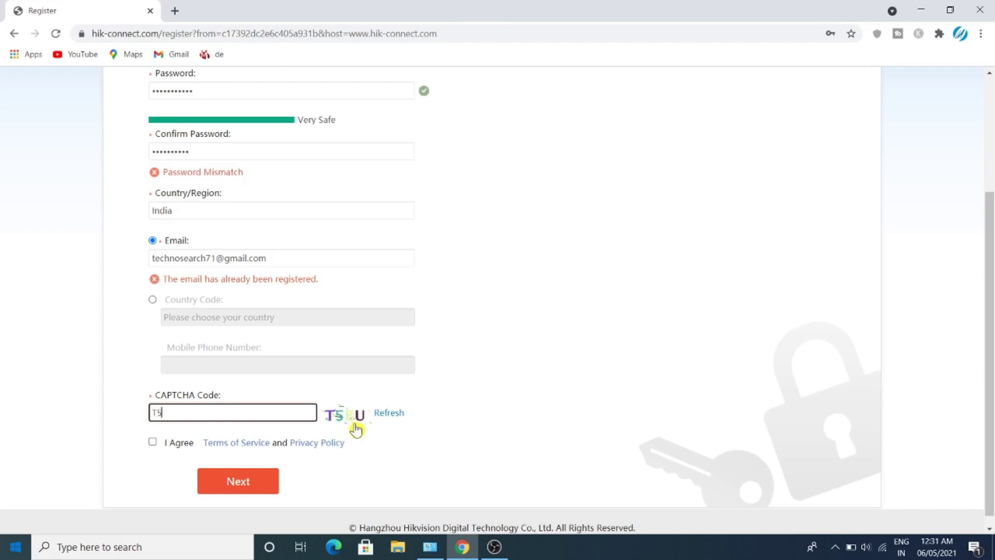
{"action": "type", "text": "T5BU"}
{"action": "left_click", "coordinate": [152, 442]}
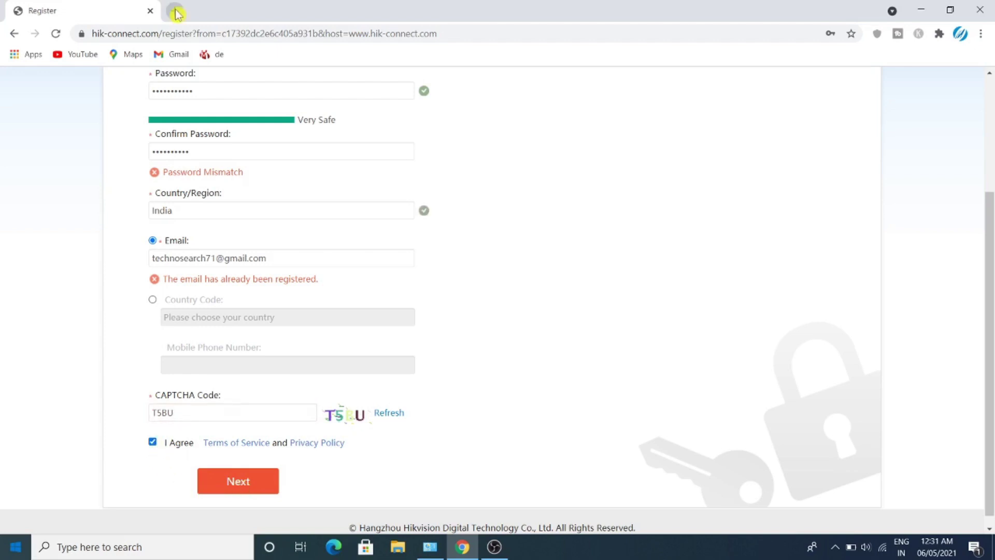
{"action": "left_click", "coordinate": [175, 11]}
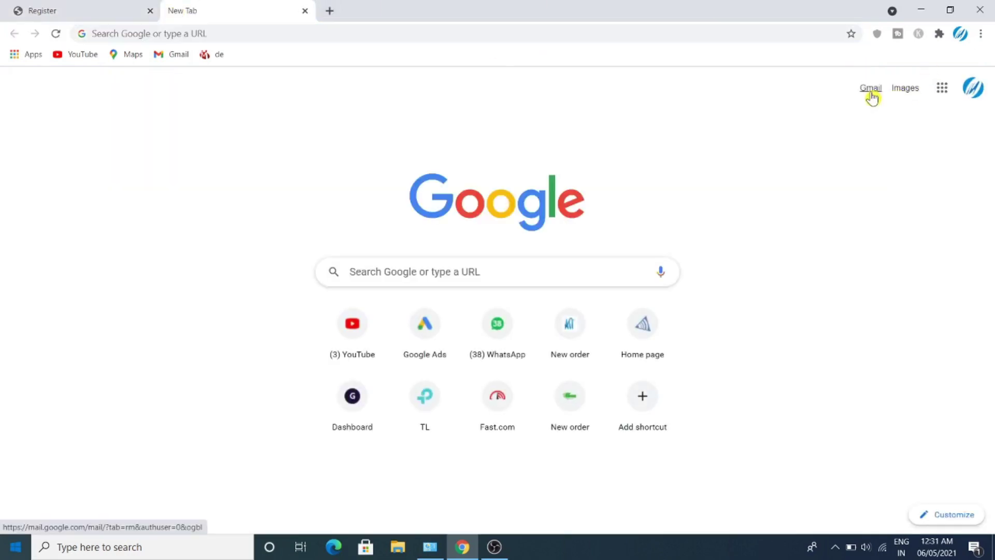
Read the Verification Code e-mail in Gmail, then return to the Register tab
{"action": "left_click", "coordinate": [871, 88]}
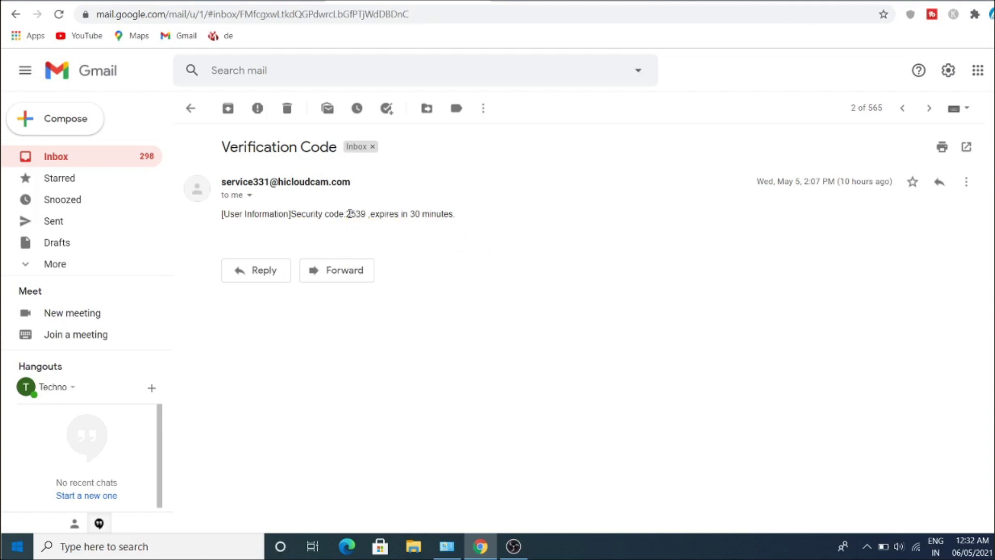
{"action": "left_click", "coordinate": [92, 3]}
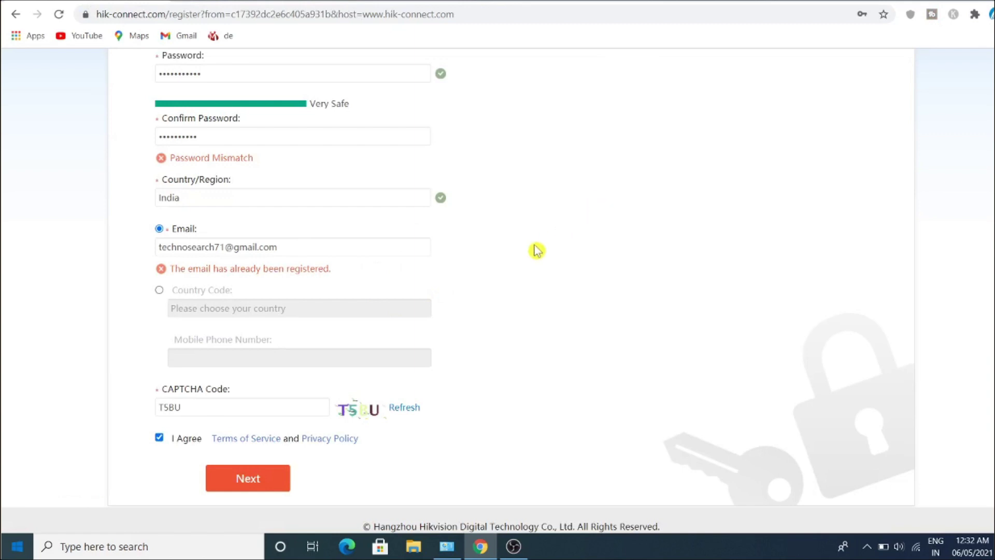
Log in with the saved account suggestion and its password
{"action": "scroll", "coordinate": [534, 233], "scroll_direction": "up", "scroll_amount": 1}
{"action": "scroll", "coordinate": [534, 232], "scroll_direction": "up", "scroll_amount": 3}
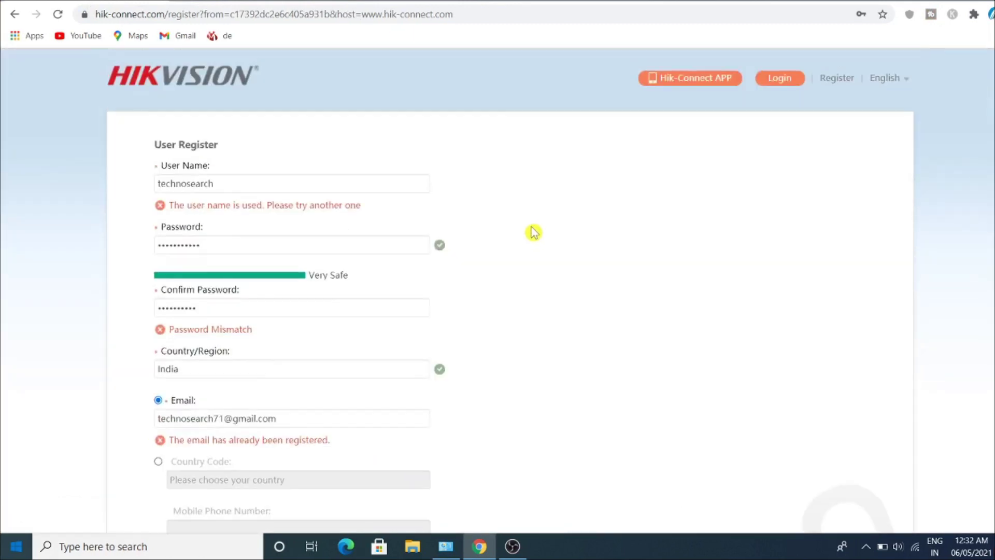
{"action": "left_click", "coordinate": [785, 83]}
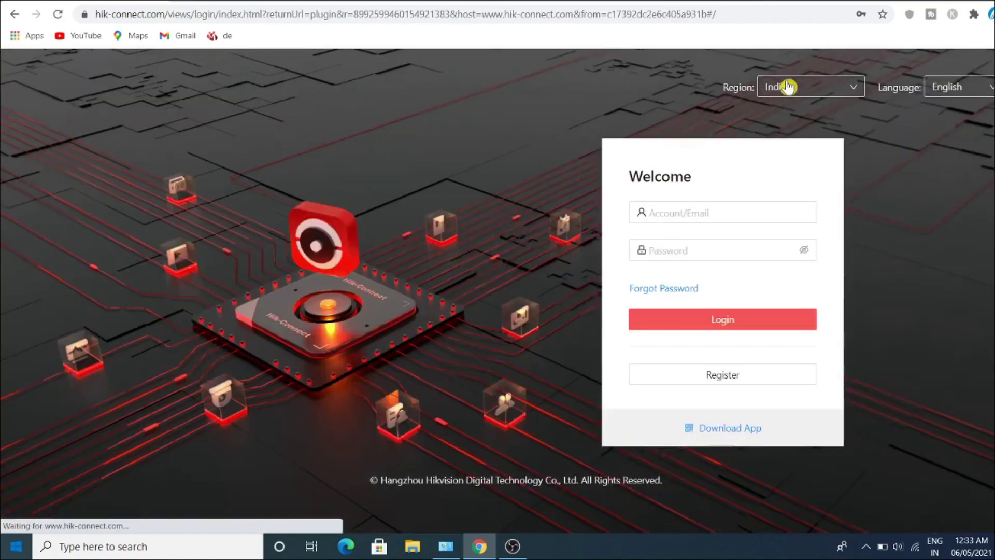
{"action": "left_click", "coordinate": [736, 213]}
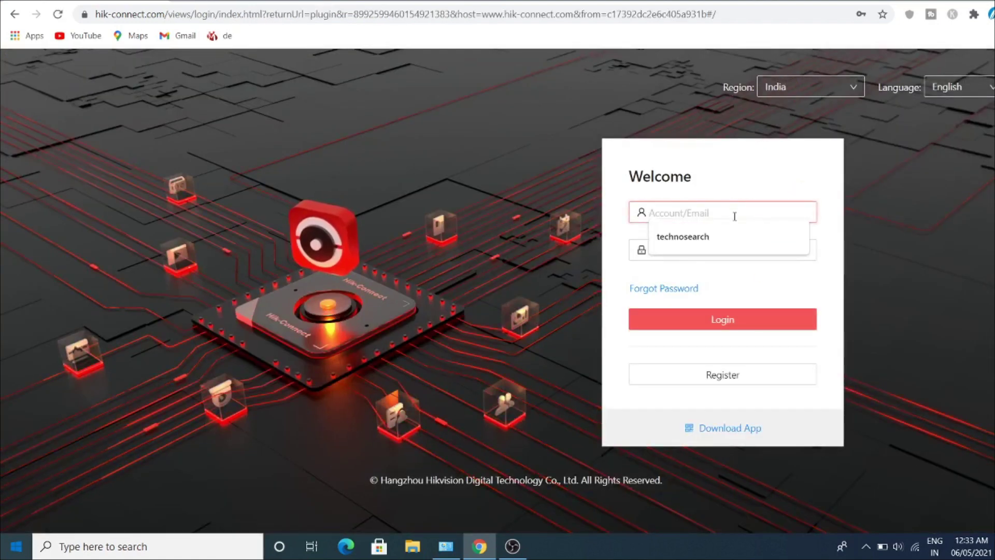
{"action": "left_click", "coordinate": [730, 239]}
{"action": "left_click", "coordinate": [716, 255]}
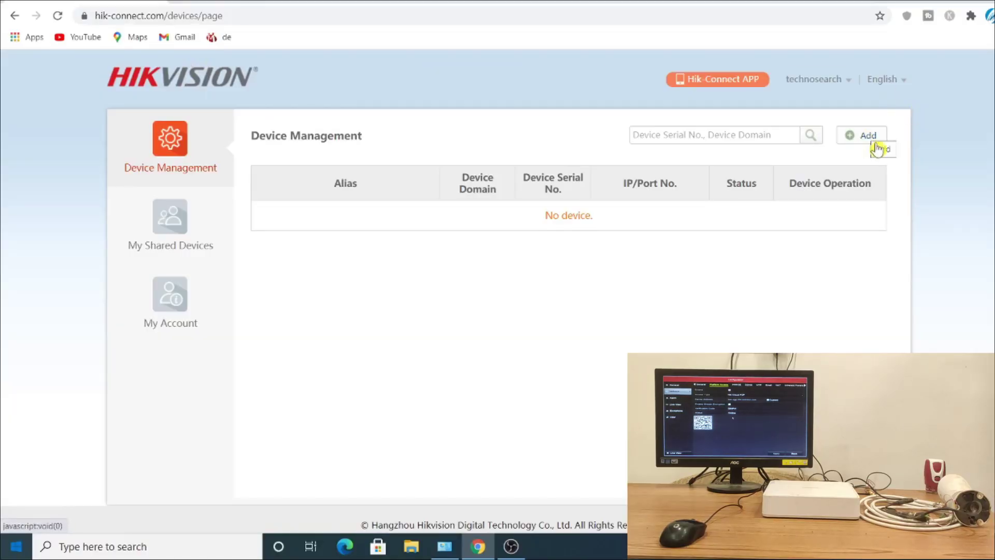
Search Add Device by serial number 711545283 to find the DS-7104HQHI-F1 DVR
{"action": "left_click", "coordinate": [869, 138]}
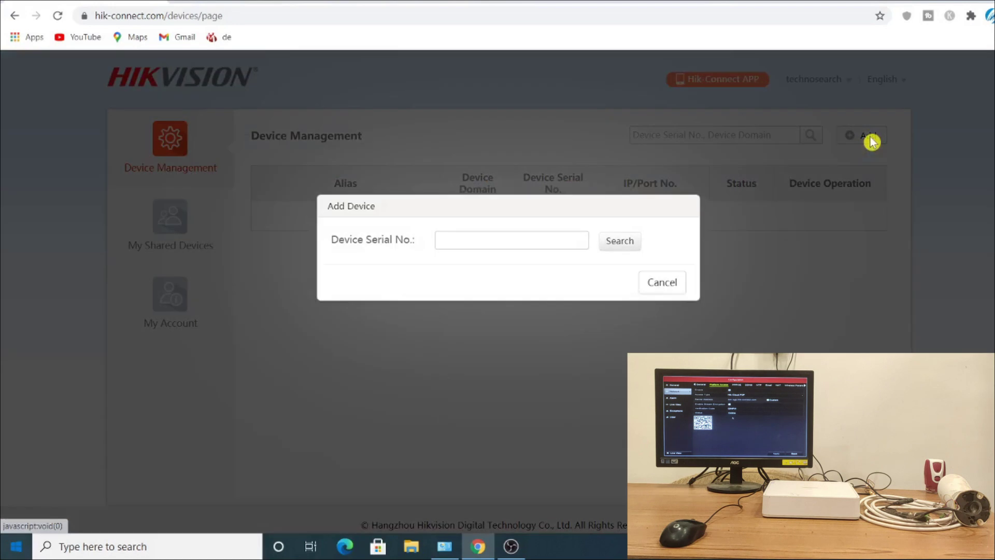
{"action": "left_click", "coordinate": [519, 240]}
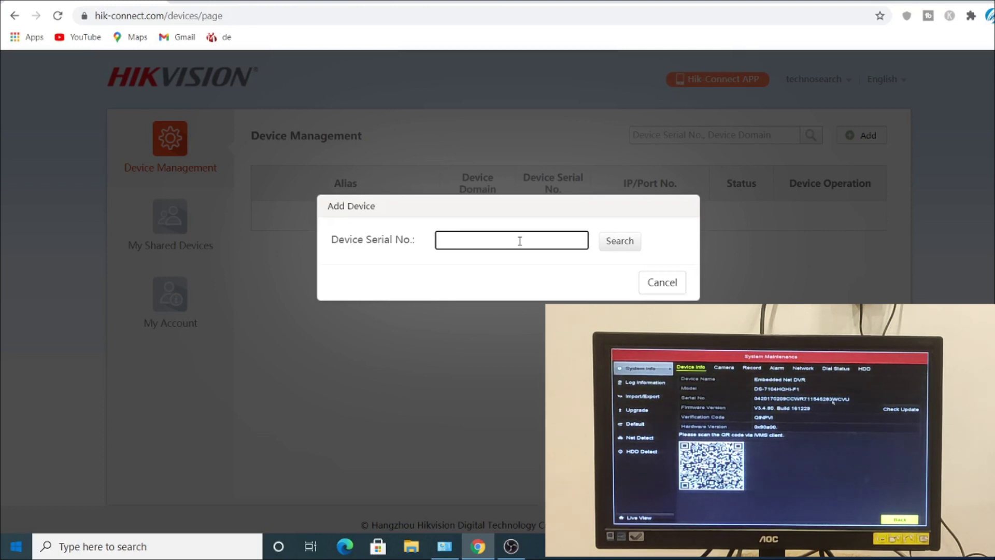
{"action": "type", "text": "711"}
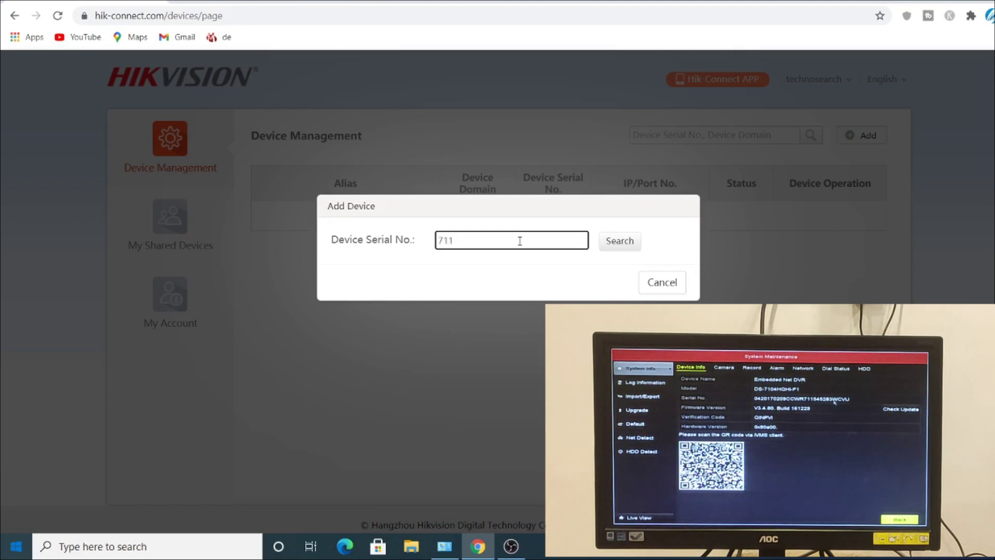
{"action": "type", "text": "545283"}
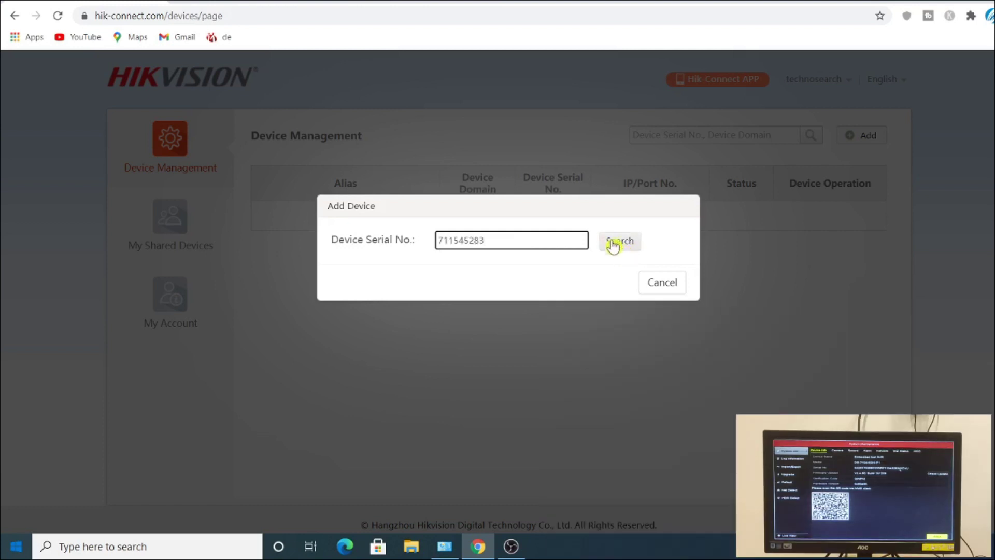
{"action": "left_click", "coordinate": [620, 242]}
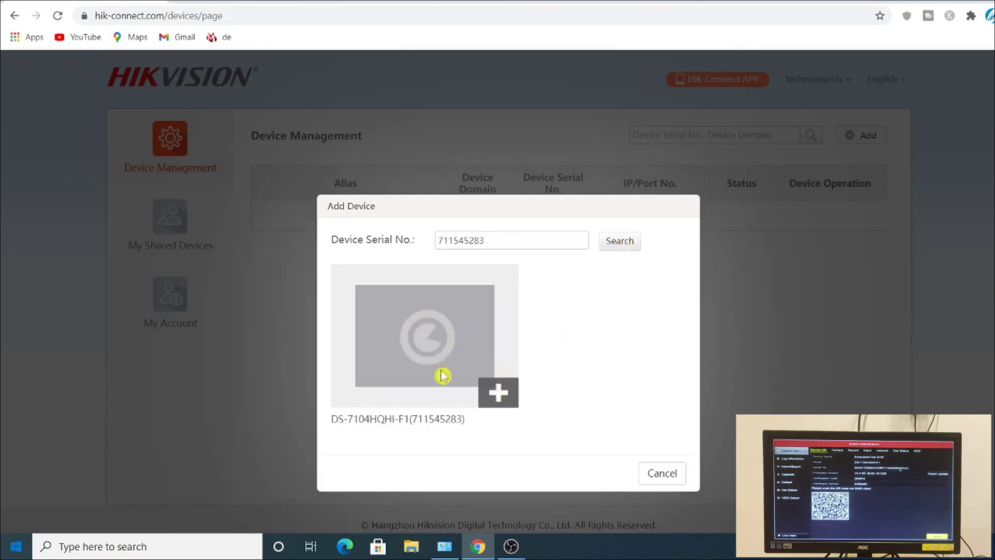
Add the found DS-7104HQHI-F1 DVR using the device verification code from the DVR menu
{"action": "left_click", "coordinate": [491, 403]}
{"action": "left_click", "coordinate": [496, 279]}
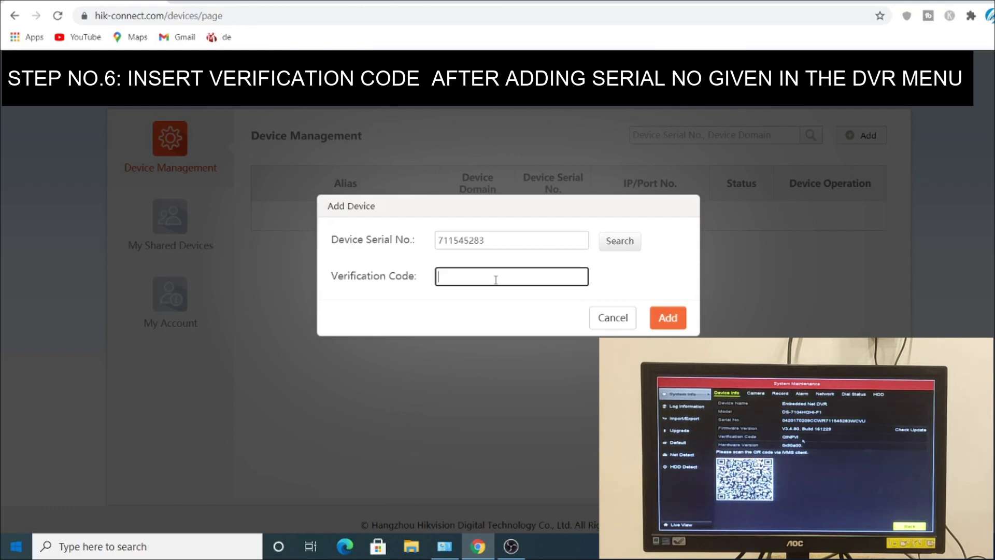
{"action": "key", "text": "BackSpace"}
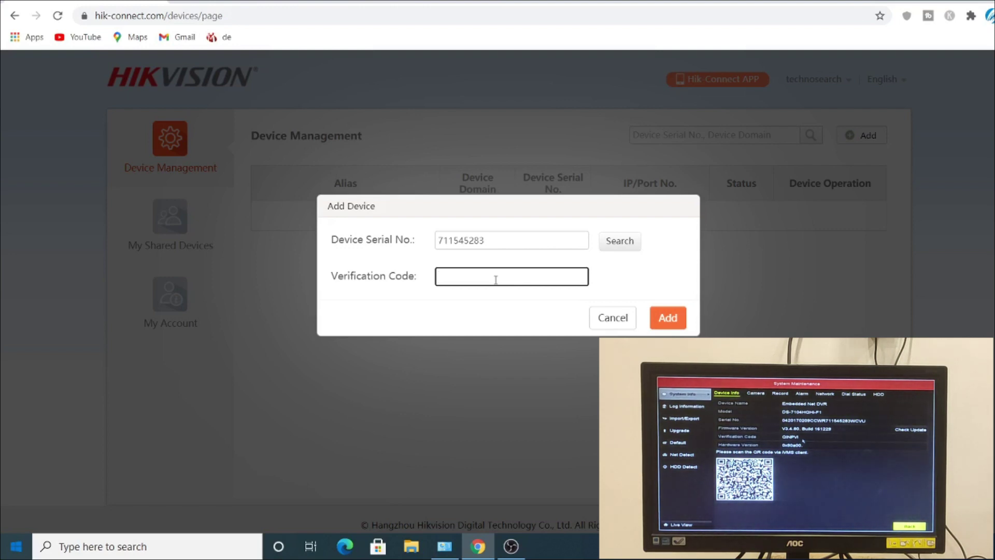
{"action": "left_click", "coordinate": [666, 317]}
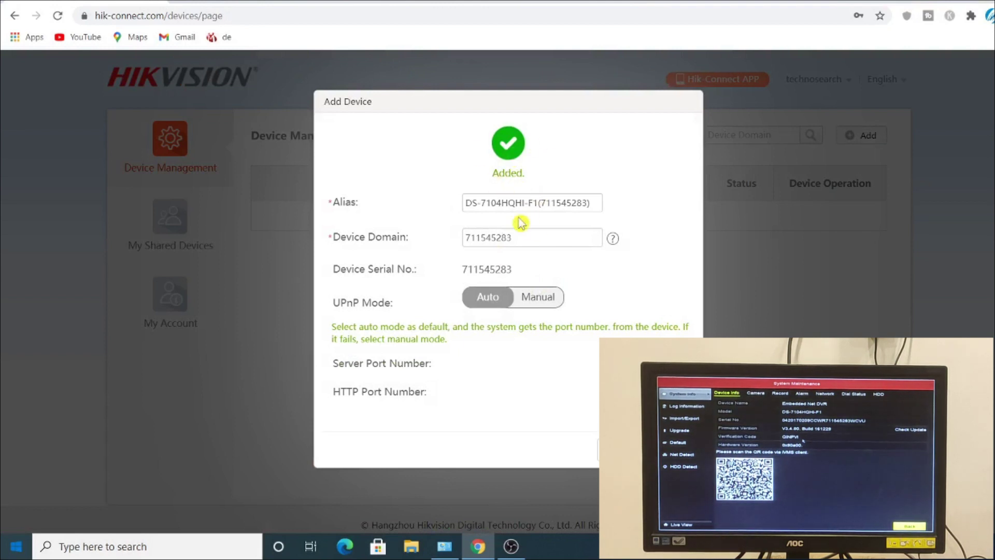
Replace the DVR's default alias with TESTING and save it
{"action": "left_click_drag", "start_coordinate": [597, 203], "coordinate": [468, 222]}
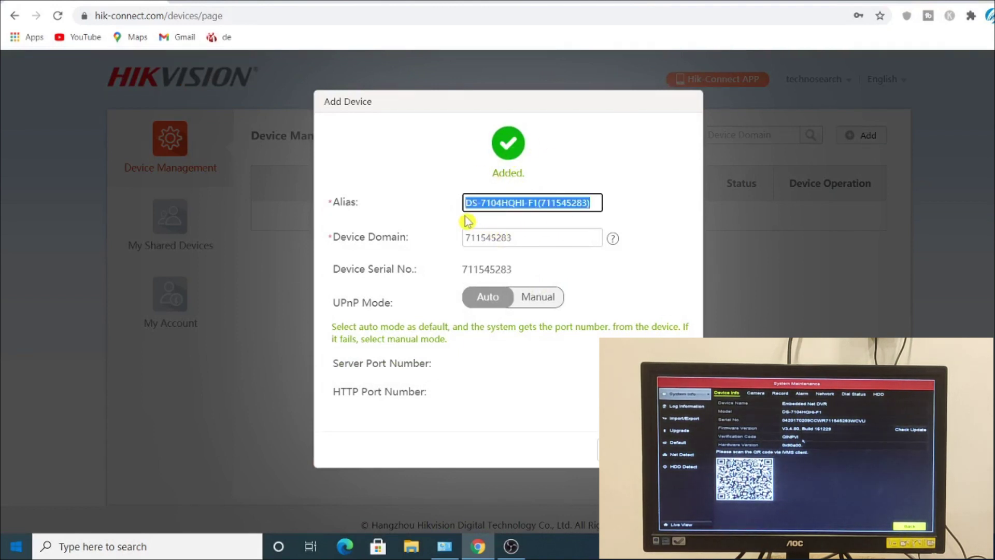
{"action": "type", "text": "TESTING"}
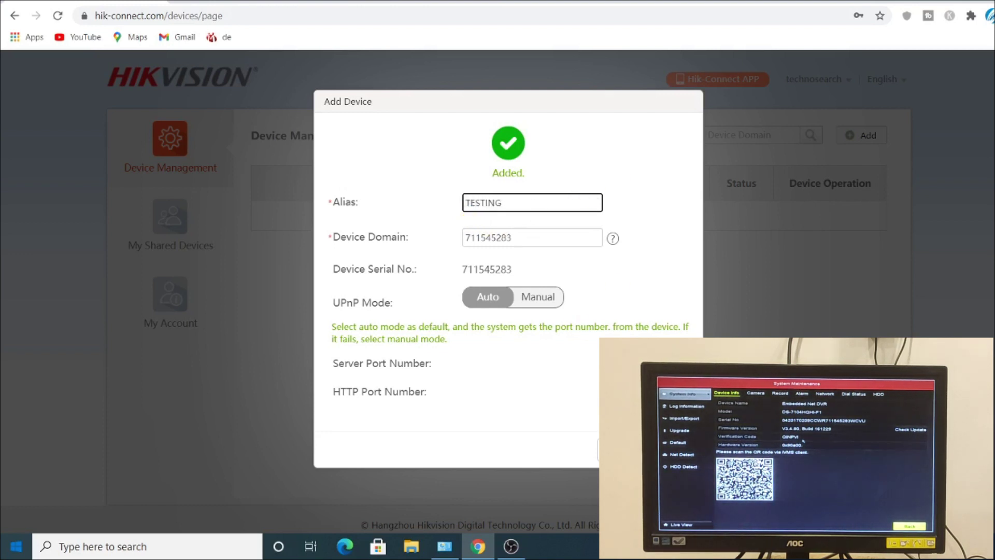
{"action": "key", "text": "Return"}
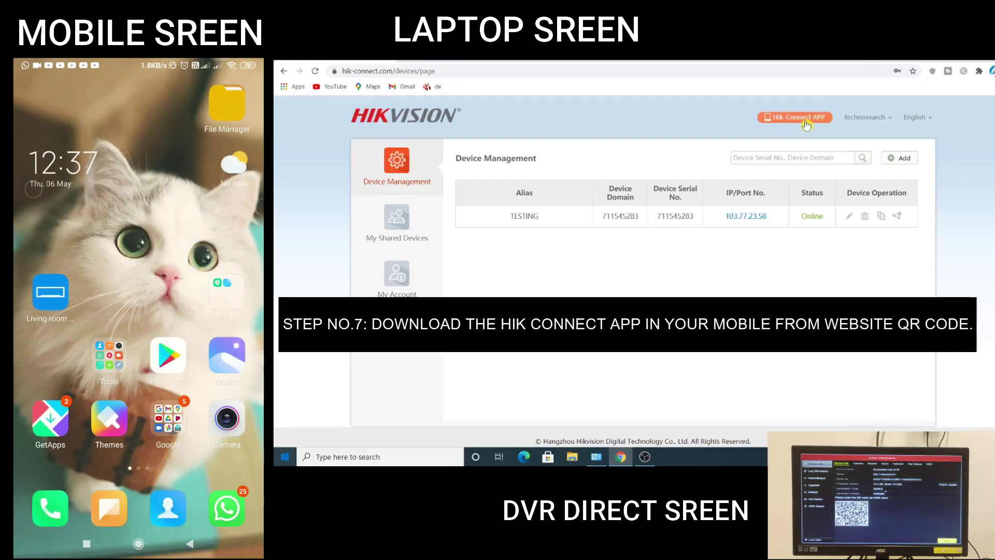
Show the Hik-Connect APP QR code and scan it to download Hik-Connect.apk on the phone
{"action": "left_click", "coordinate": [805, 119]}
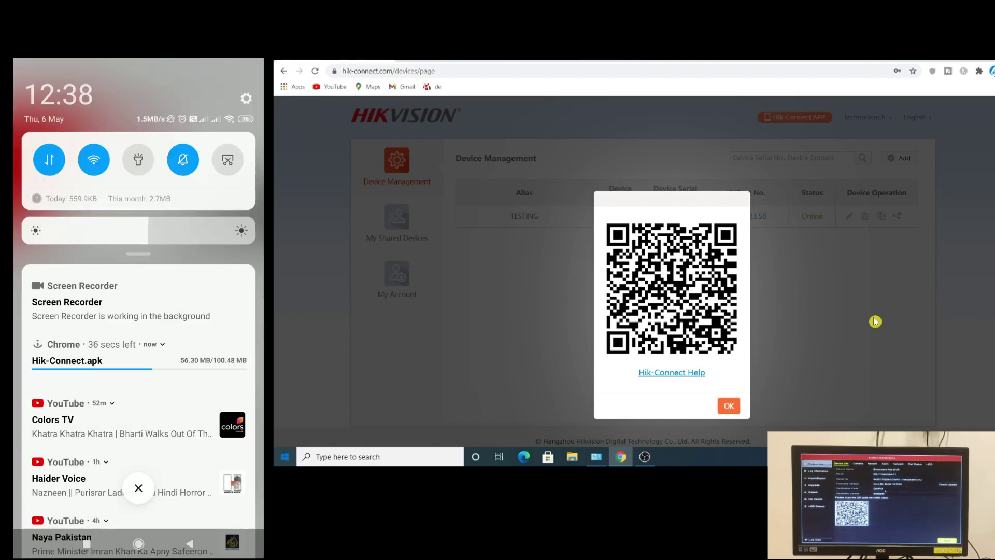
Allow unknown-app installs from Chrome and install the Hik-Connect APK
{"action": "left_click", "coordinate": [875, 321]}
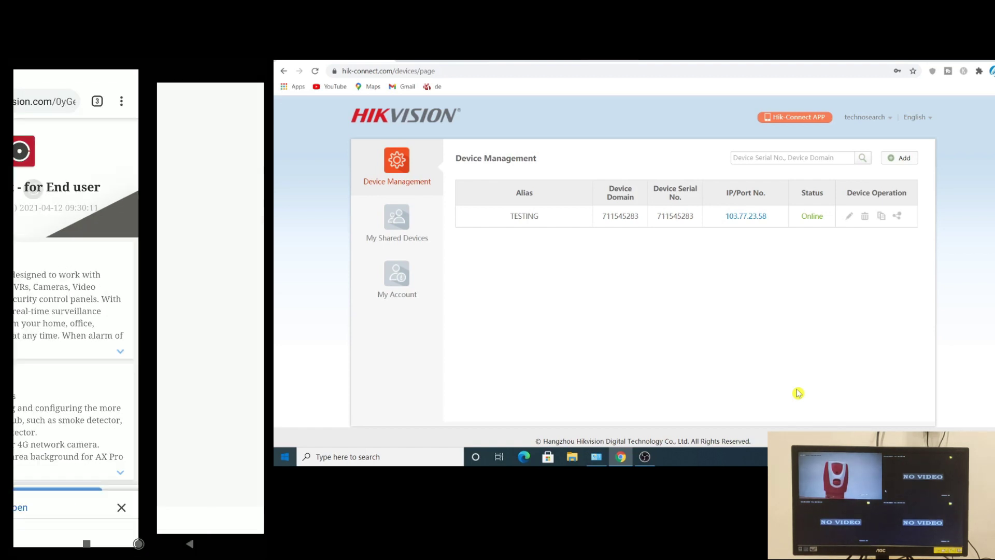
{"action": "left_click", "coordinate": [210, 338]}
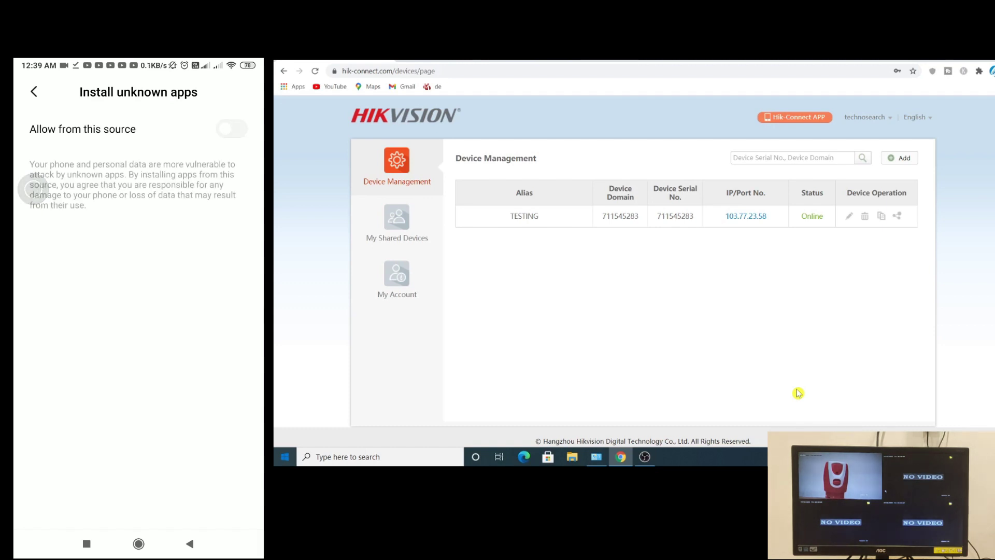
{"action": "left_click", "coordinate": [232, 128]}
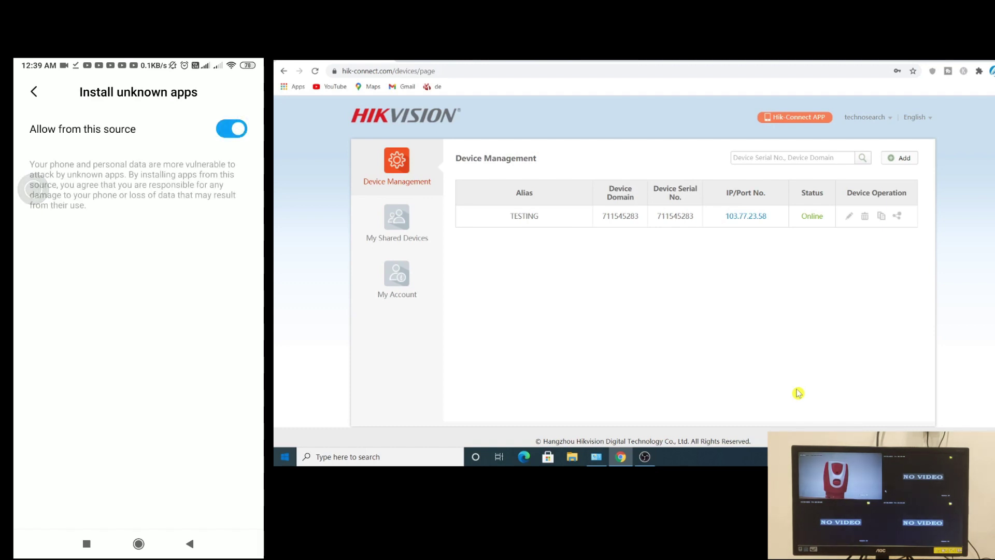
{"action": "left_click", "coordinate": [190, 543]}
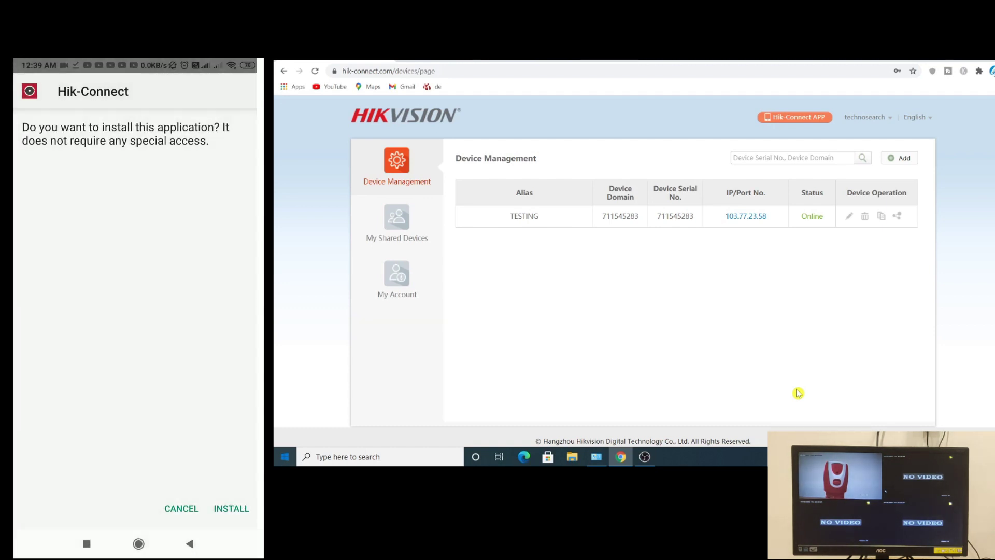
{"action": "left_click", "coordinate": [232, 509]}
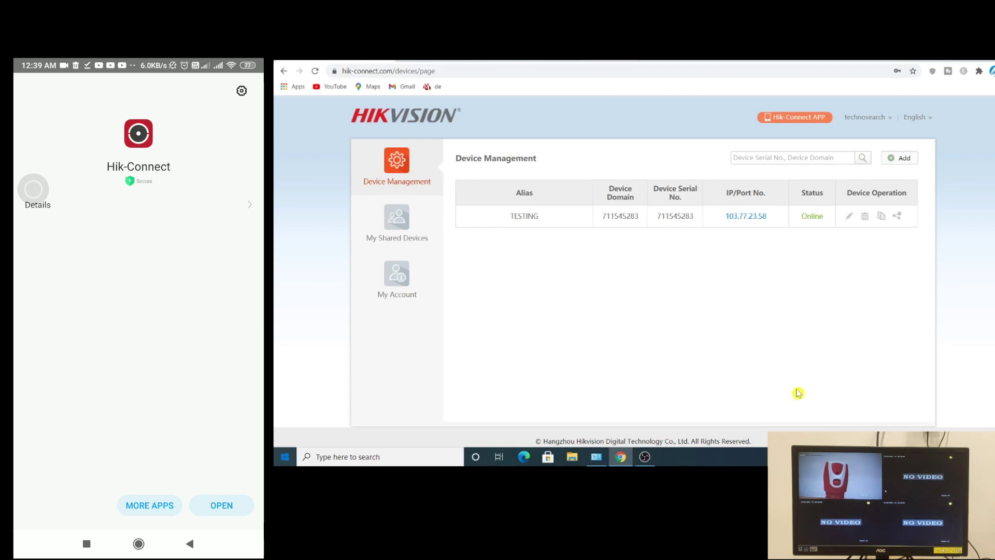
Open the Hik-Connect app, allowing file access and agreeing to its terms
{"action": "left_click", "coordinate": [215, 505]}
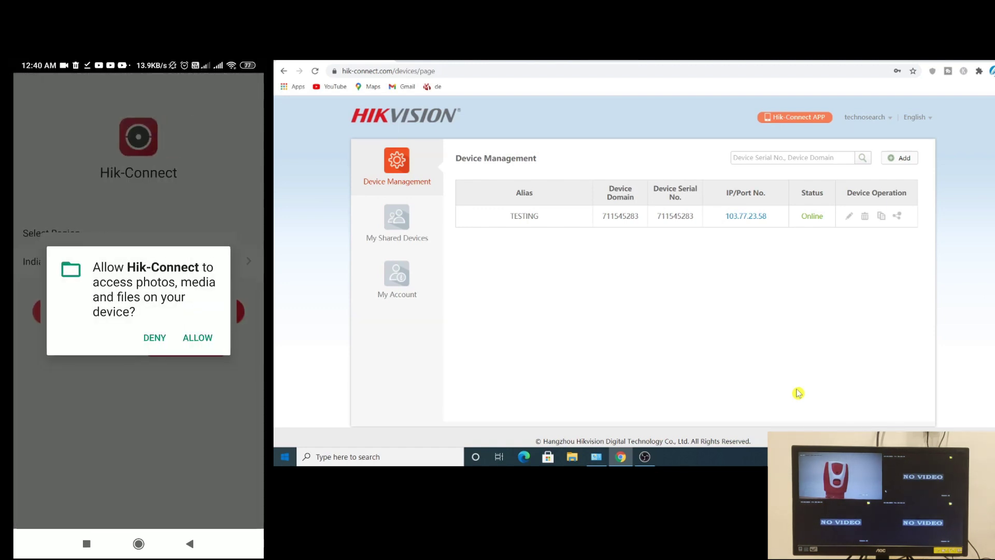
{"action": "left_click", "coordinate": [200, 335]}
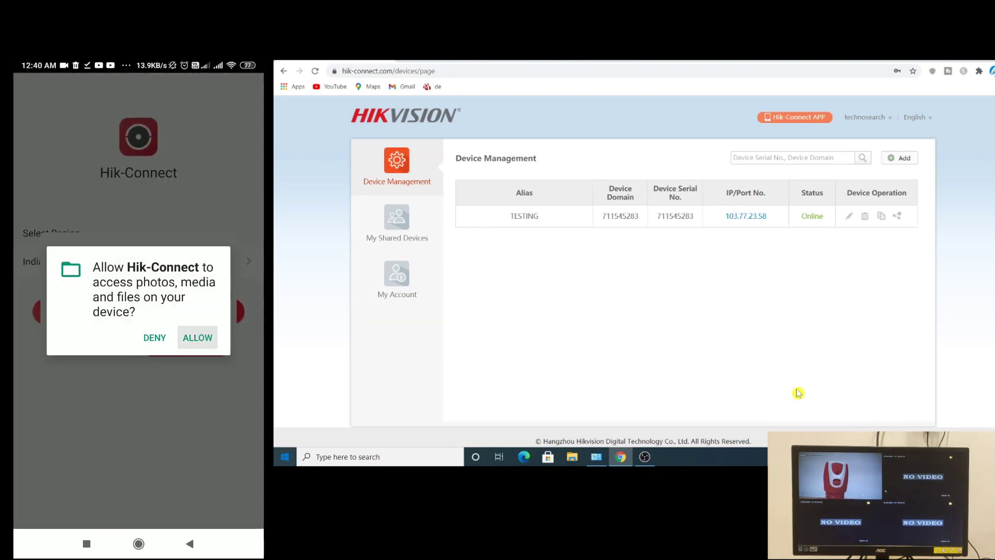
{"action": "left_click", "coordinate": [197, 347]}
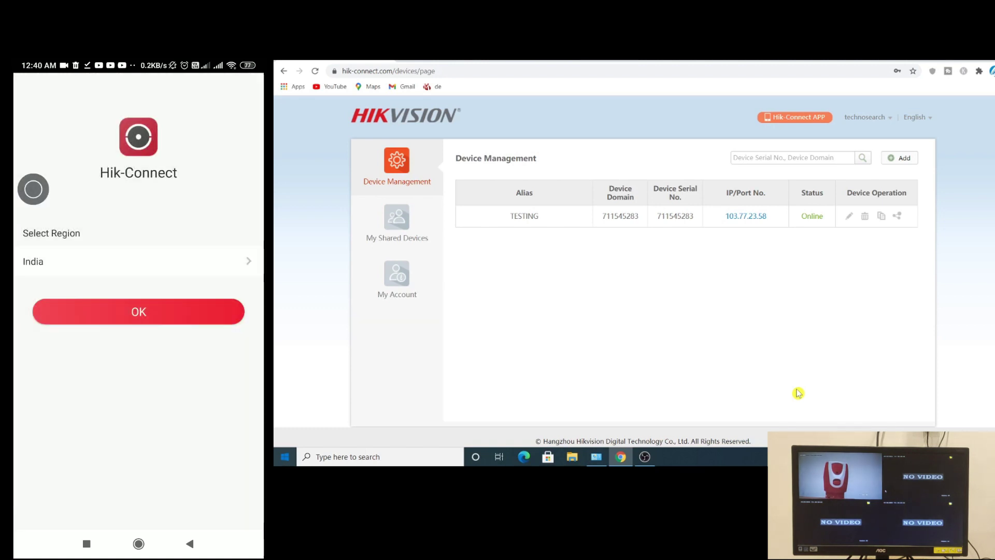